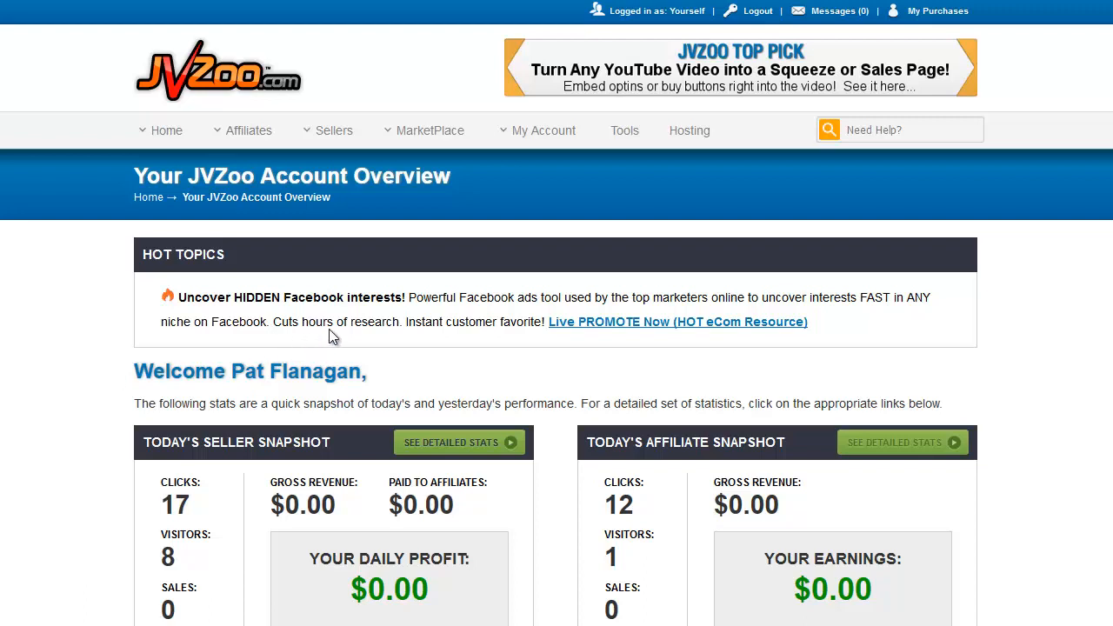
Step: Open the seller coupons dashboard and view the available status filter options without changing the filter
{"action": "mouse_move", "coordinate": [335, 131]}
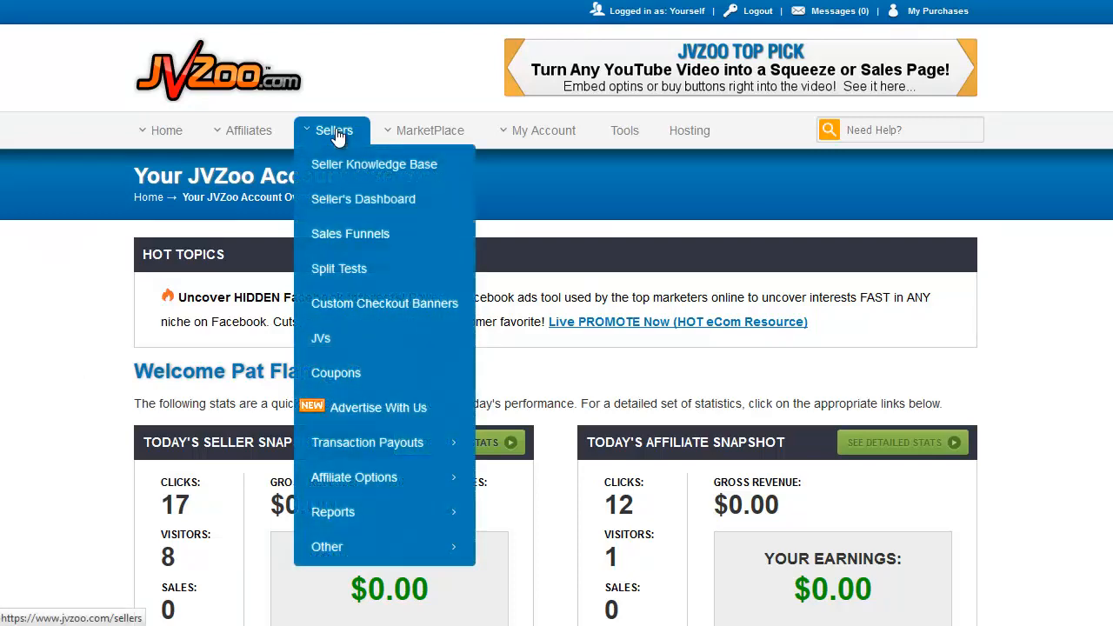
{"action": "left_click", "coordinate": [339, 372]}
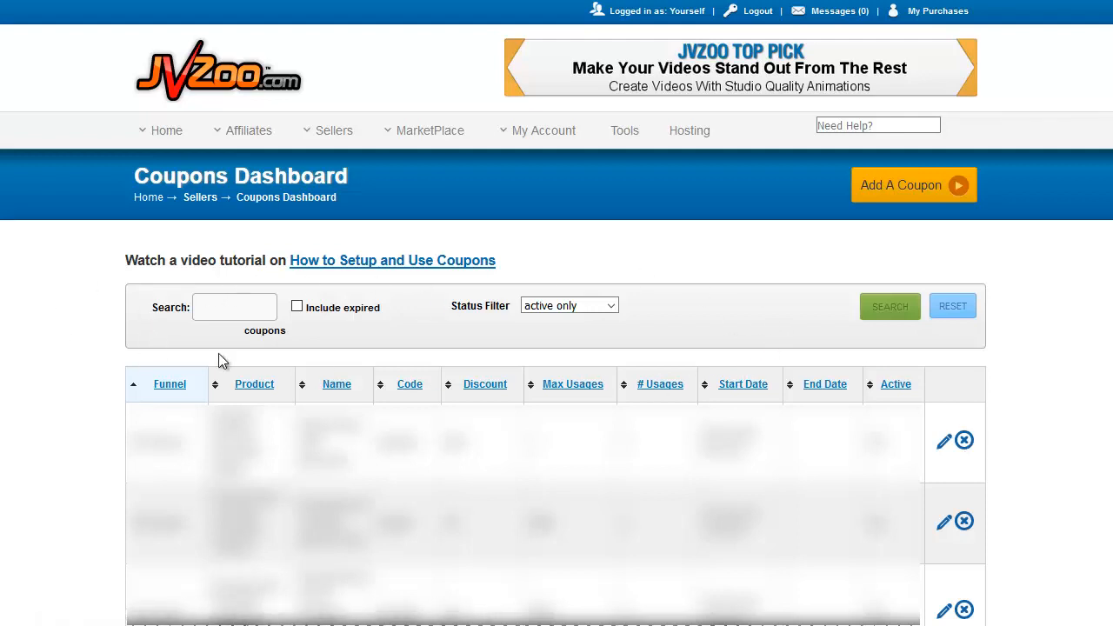
{"action": "left_click", "coordinate": [584, 307]}
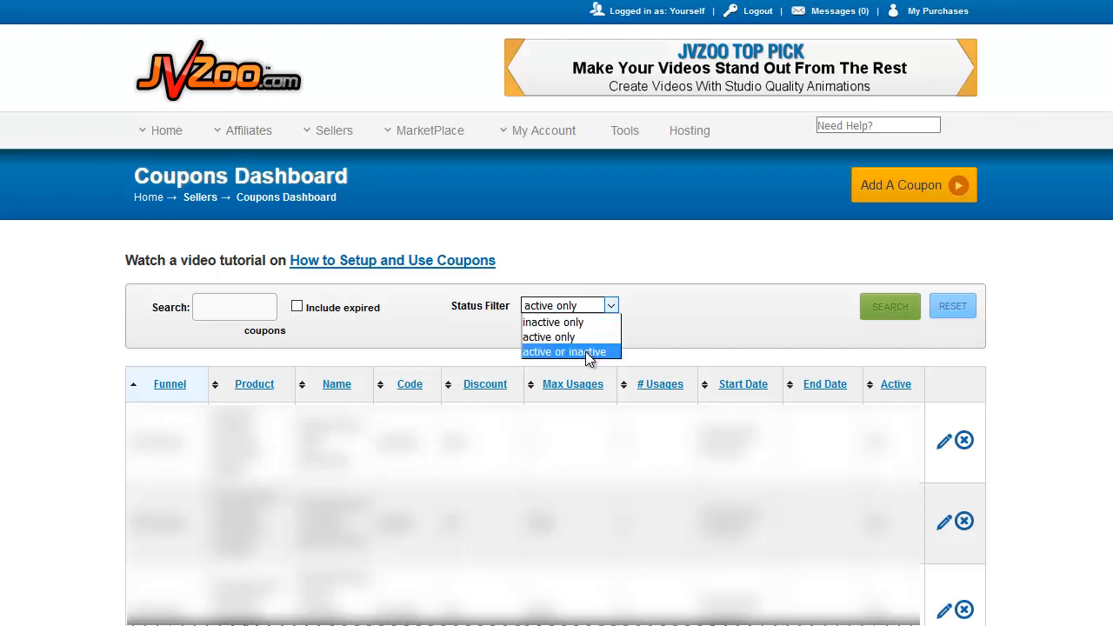
{"action": "left_click", "coordinate": [665, 305]}
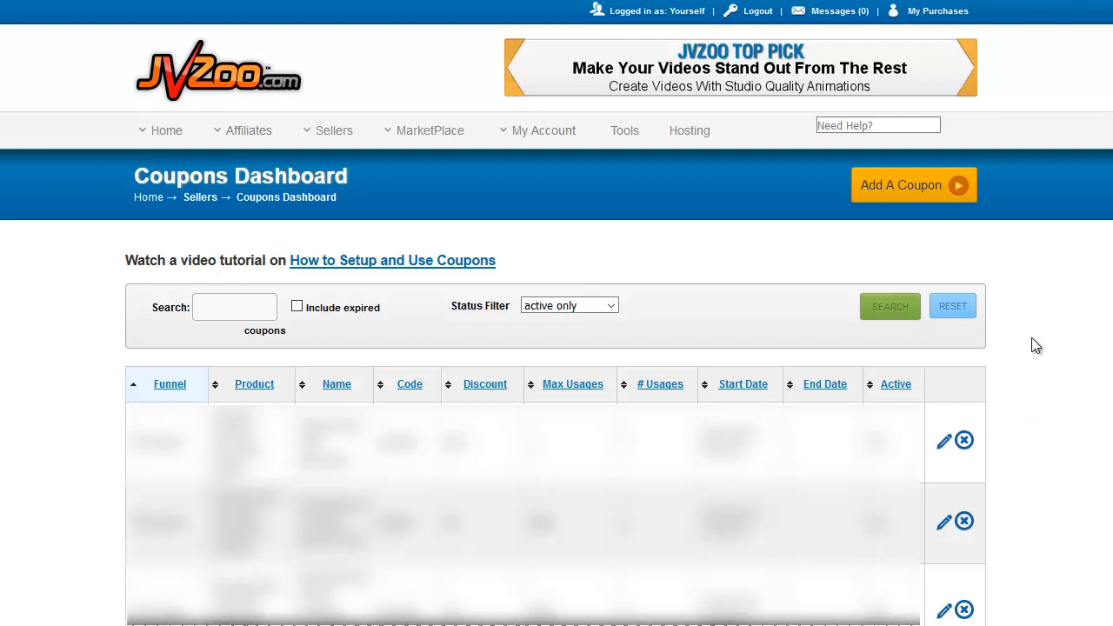
Step: Start a new coupon and name it "Test Coupon Code"
{"action": "left_click", "coordinate": [898, 193]}
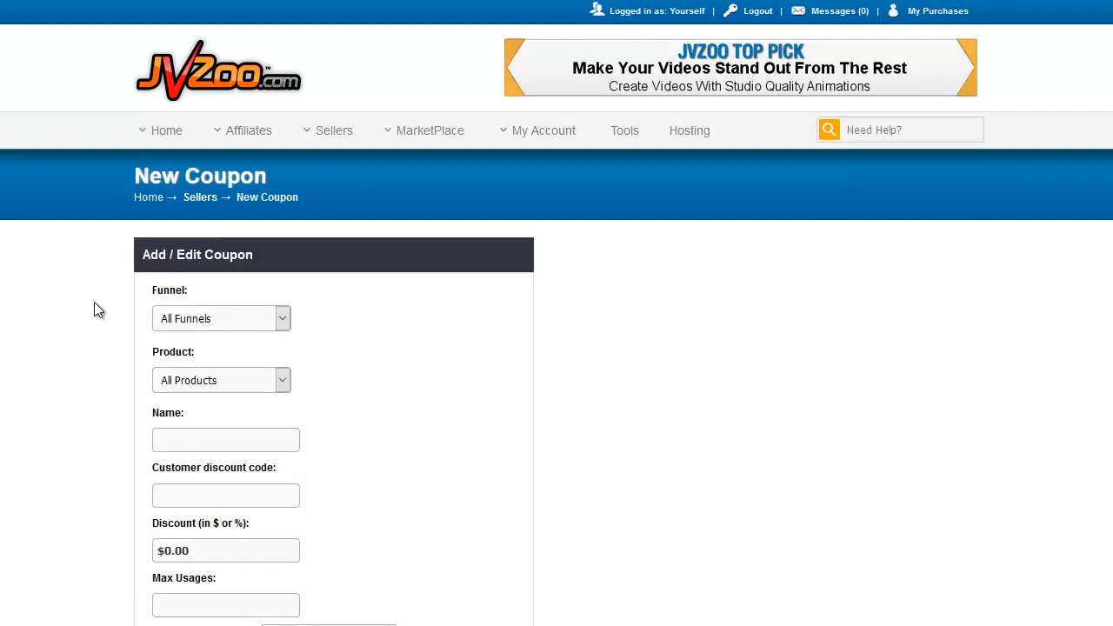
{"action": "scroll", "coordinate": [95, 303], "scroll_direction": "down", "scroll_amount": 5}
{"action": "scroll", "coordinate": [95, 304], "scroll_direction": "up", "scroll_amount": 5}
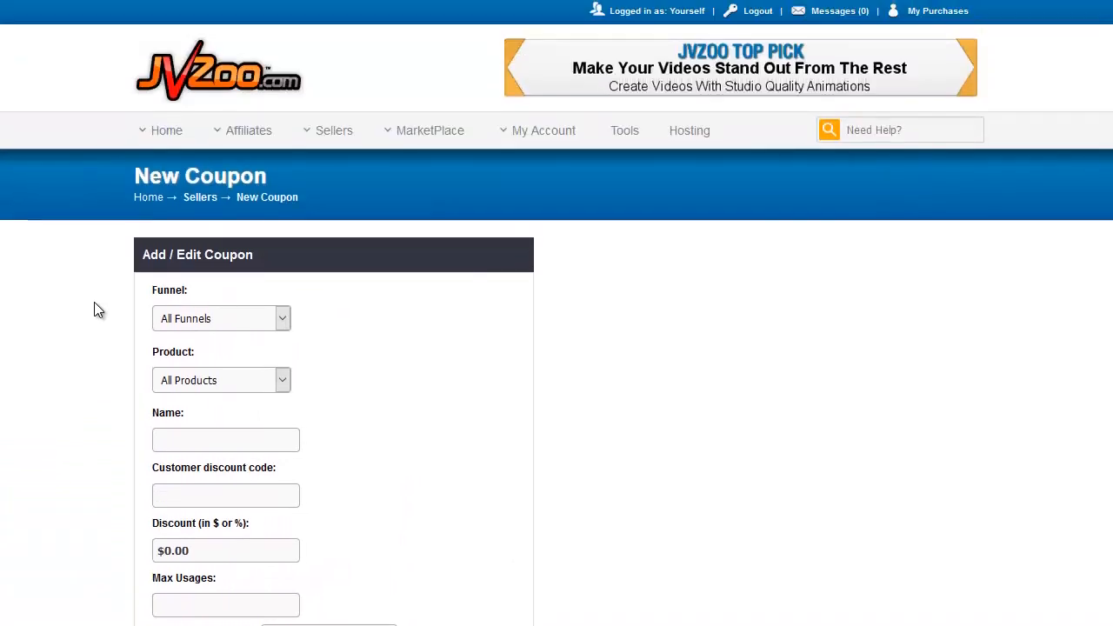
{"action": "scroll", "coordinate": [94, 304], "scroll_direction": "down", "scroll_amount": 3}
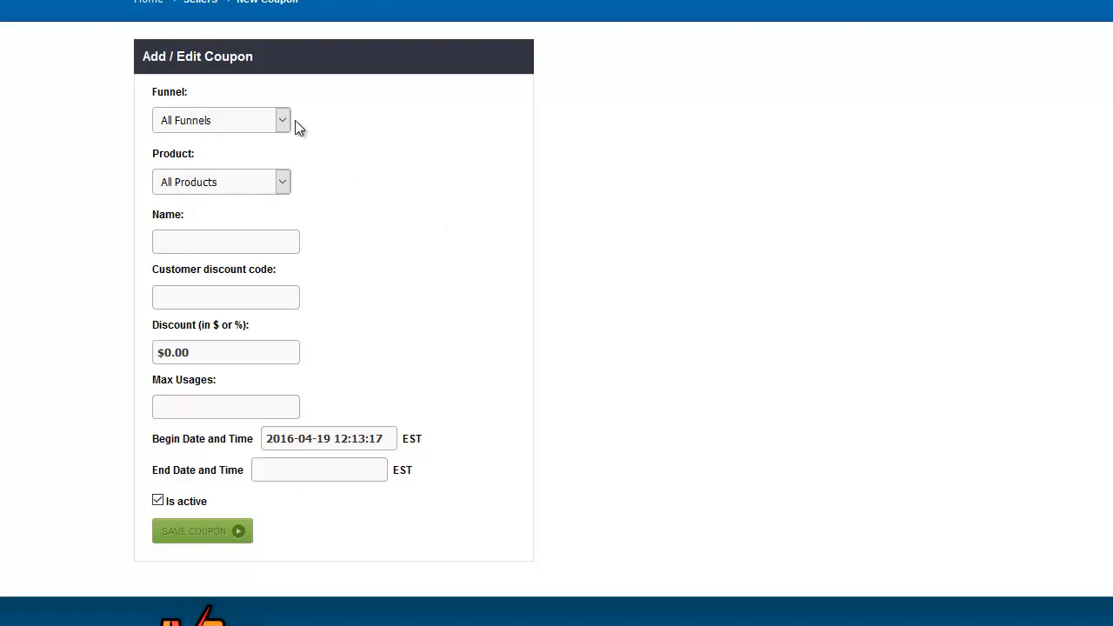
{"action": "left_click", "coordinate": [248, 233]}
{"action": "type", "text": "tE"}
{"action": "key", "text": "BackSpace"}
{"action": "key", "text": "BackSpace"}
{"action": "type", "text": "Test Coupon Code"}
Step: Restrict the new coupon to the Coaching Call product
{"action": "left_click", "coordinate": [284, 179]}
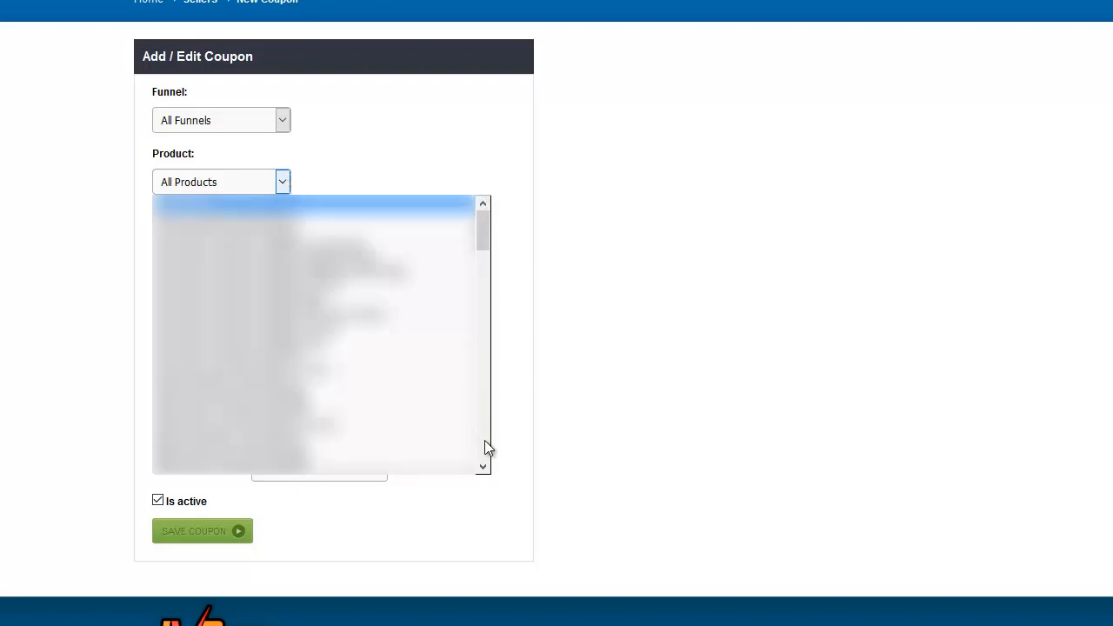
{"action": "scroll", "coordinate": [485, 447], "scroll_direction": "down", "scroll_amount": 5}
{"action": "scroll", "coordinate": [487, 450], "scroll_direction": "down", "scroll_amount": 3}
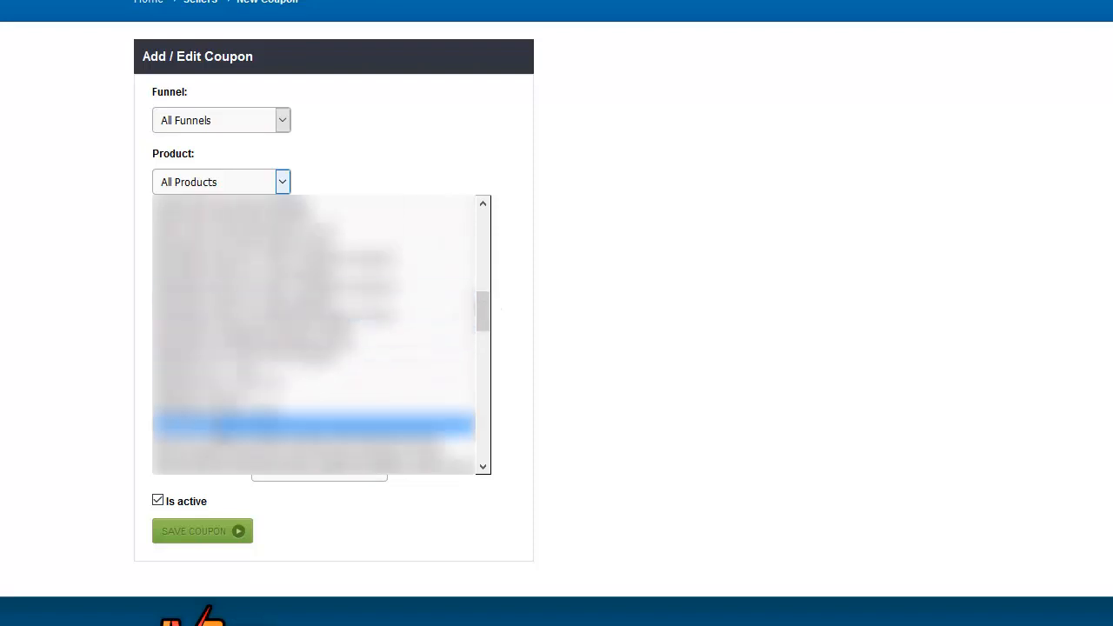
{"action": "left_click", "coordinate": [348, 422]}
Step: Enter "loyalty" as the coupon's customer discount code
{"action": "left_click", "coordinate": [192, 291]}
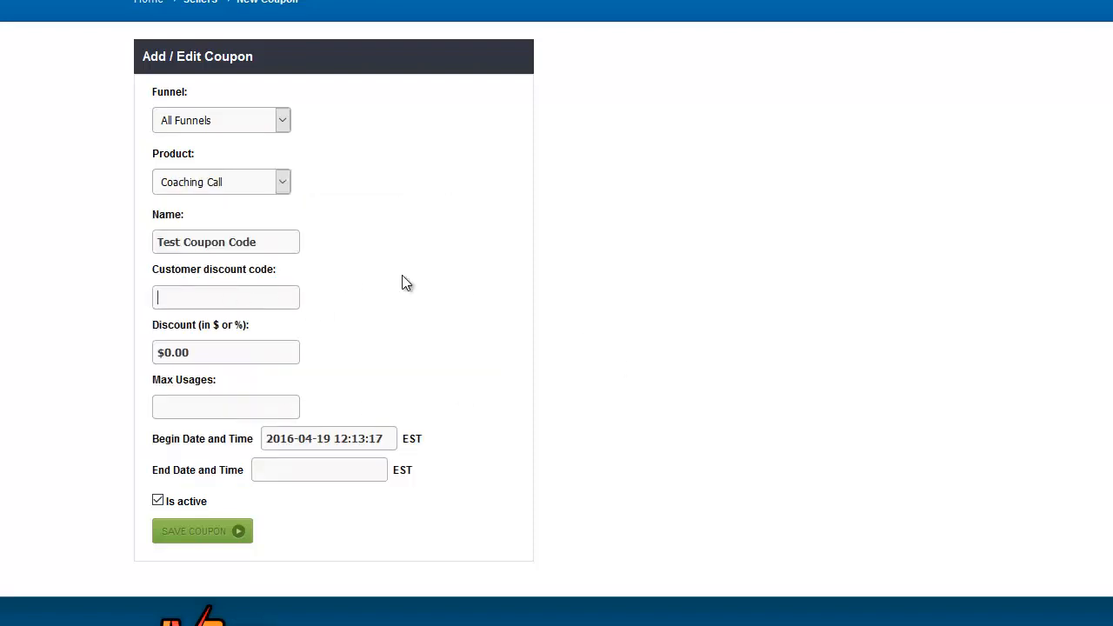
{"action": "type", "text": "50"}
{"action": "key", "text": "BackSpace"}
{"action": "key", "text": "BackSpace"}
{"action": "type", "text": "loyalty"}
{"action": "left_click_drag", "start_coordinate": [199, 298], "coordinate": [125, 313]}
{"action": "left_click", "coordinate": [361, 310]}
Step: Set the coupon's discount to $50.00 and its maximum usages to 5
{"action": "left_click", "coordinate": [165, 353]}
{"action": "type", "text": "5"}
{"action": "left_click_drag", "start_coordinate": [204, 352], "coordinate": [118, 366]}
{"action": "type", "text": "10%"}
{"action": "key", "text": "BackSpace"}
{"action": "key", "text": "BackSpace"}
{"action": "key", "text": "BackSpace"}
{"action": "type", "text": "$50.00"}
{"action": "left_click", "coordinate": [177, 412]}
{"action": "type", "text": "5"}
{"action": "left_click", "coordinate": [284, 472]}
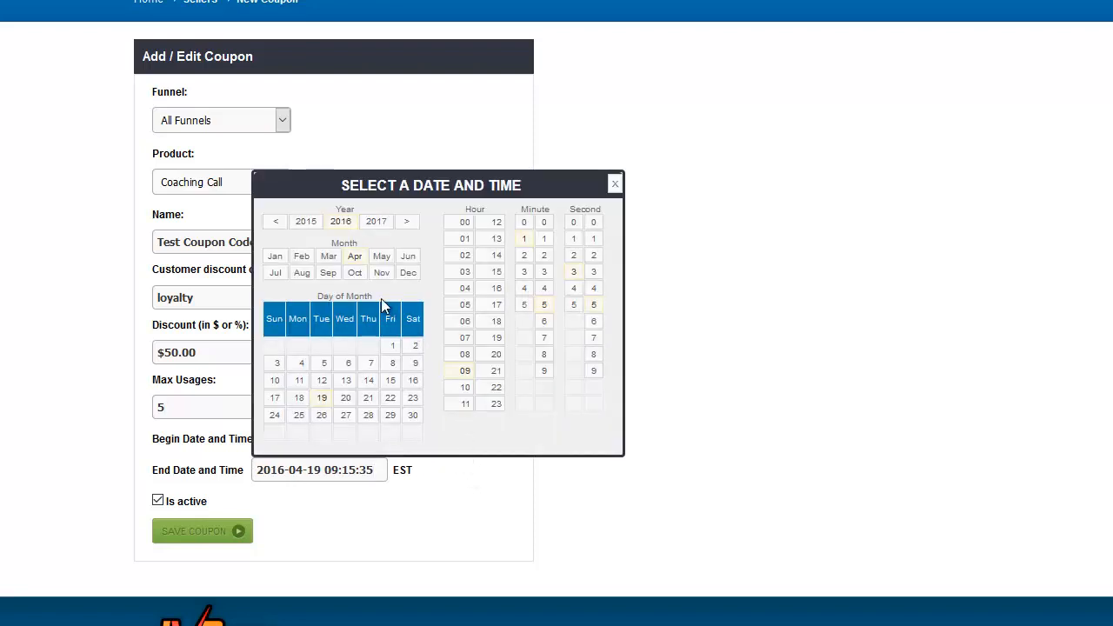
{"action": "left_click", "coordinate": [365, 417]}
{"action": "left_click", "coordinate": [460, 405]}
{"action": "left_click", "coordinate": [548, 223]}
{"action": "left_click", "coordinate": [524, 221]}
{"action": "left_click", "coordinate": [574, 223]}
{"action": "left_click", "coordinate": [593, 225]}
{"action": "left_click", "coordinate": [629, 471]}
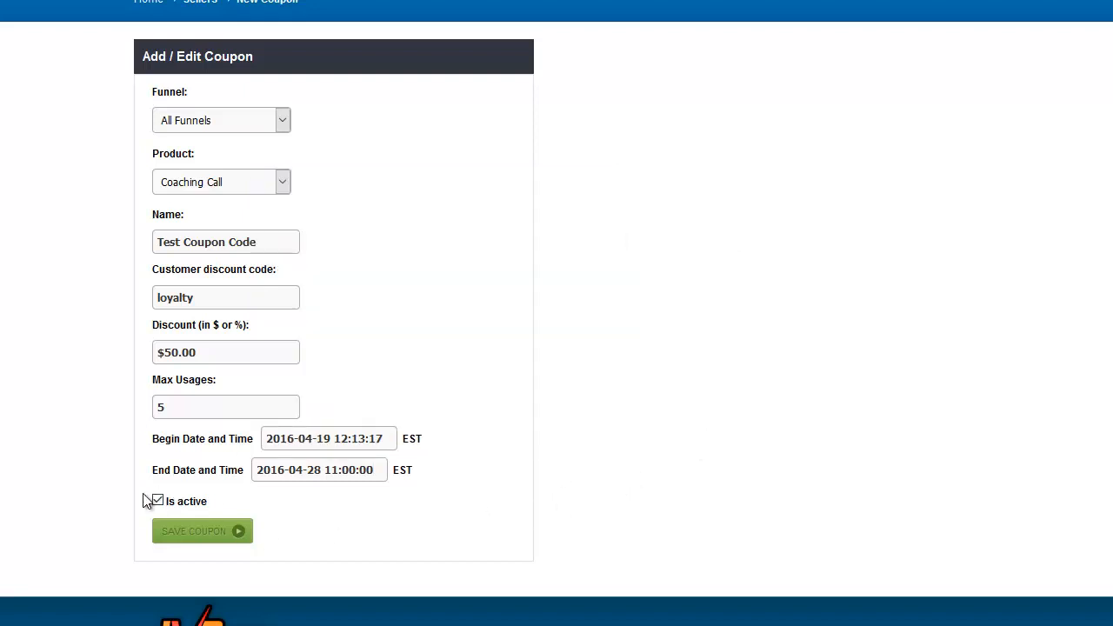
{"action": "left_click", "coordinate": [199, 531]}
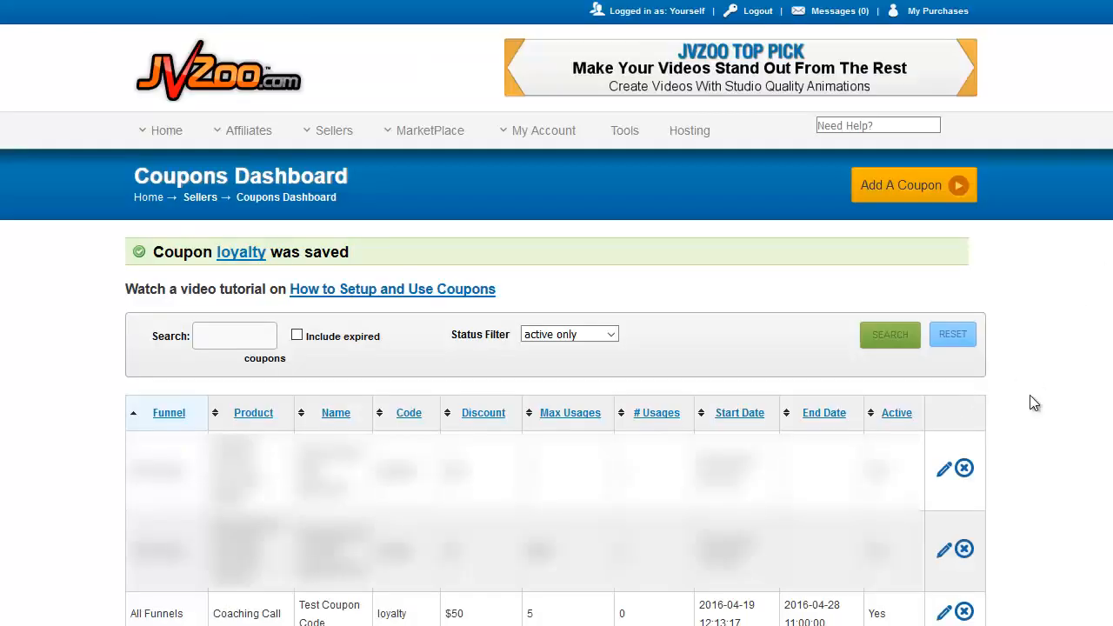
Step: Examine the Test Coupon Code row in the coupons list, including its discount code
{"action": "scroll", "coordinate": [1041, 421], "scroll_direction": "down", "scroll_amount": 1}
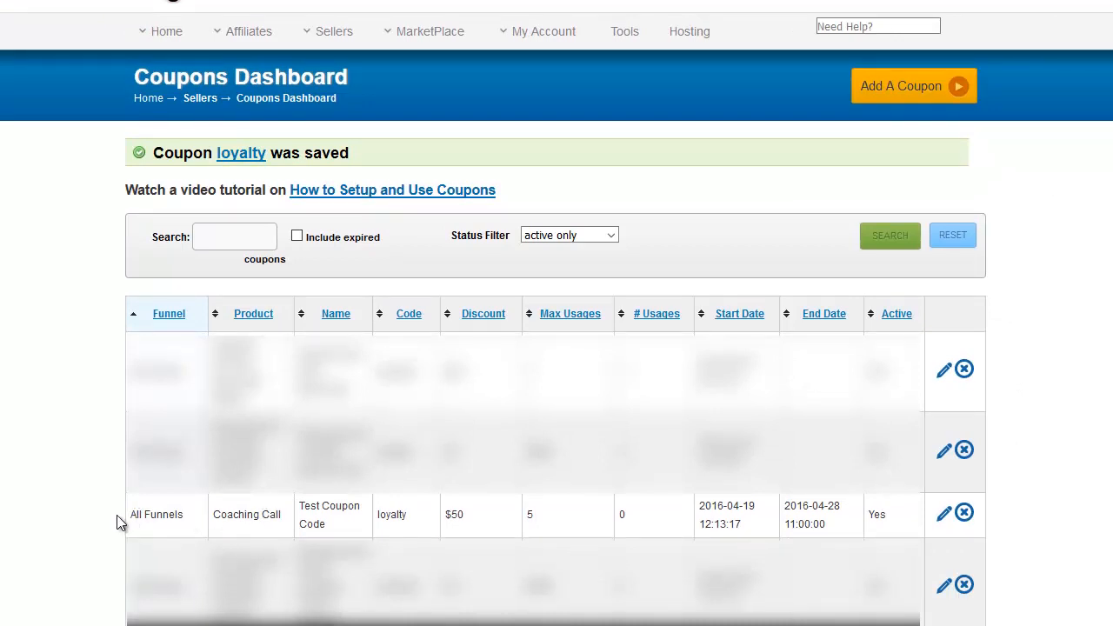
{"action": "left_click_drag", "start_coordinate": [117, 515], "coordinate": [185, 515]}
{"action": "left_click_drag", "start_coordinate": [263, 514], "coordinate": [902, 512]}
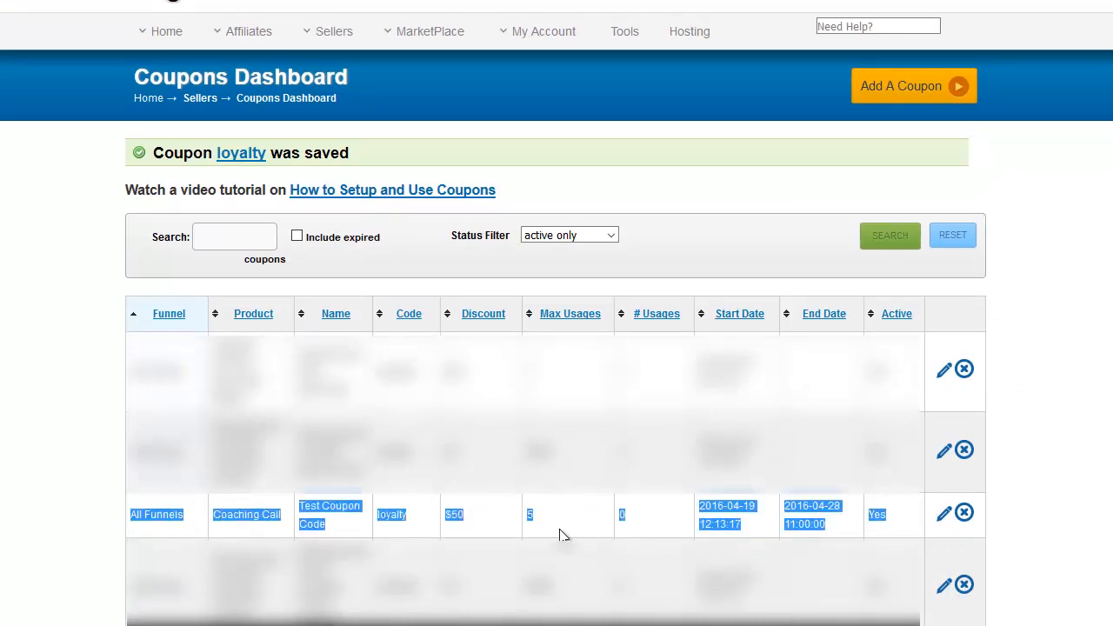
{"action": "left_click", "coordinate": [613, 517]}
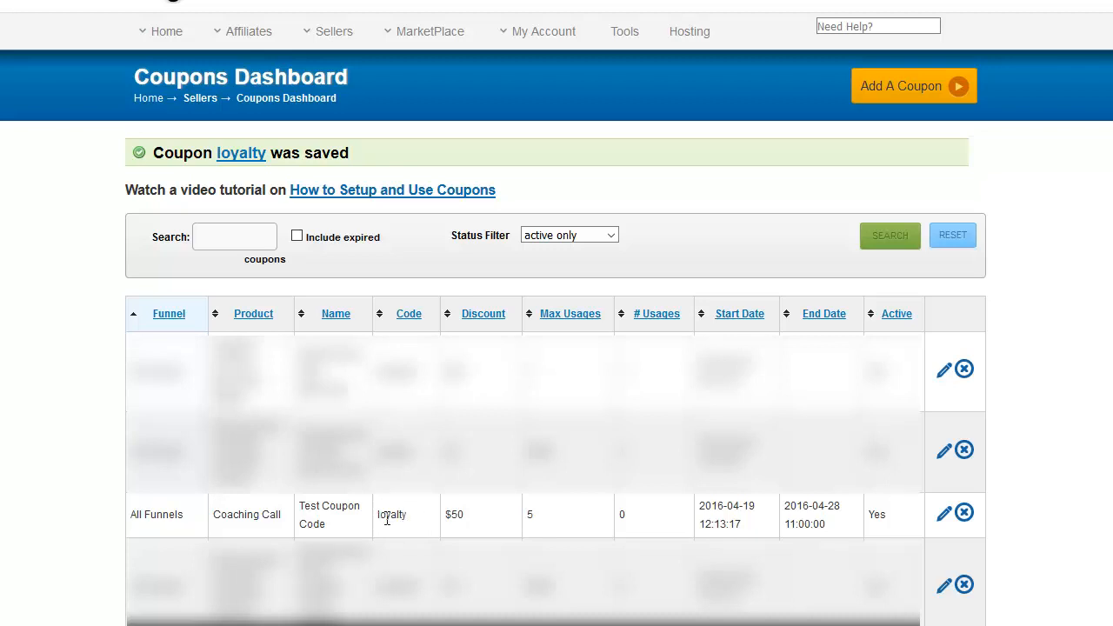
{"action": "left_click_drag", "start_coordinate": [407, 519], "coordinate": [379, 522]}
{"action": "left_click", "coordinate": [387, 530]}
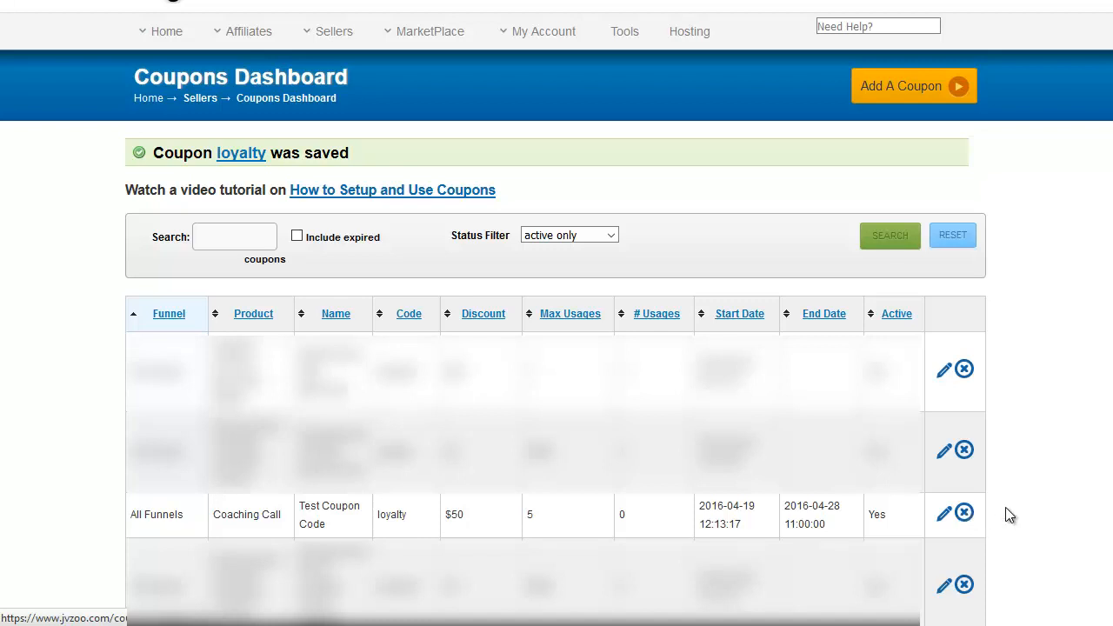
Step: Delete the coupon named Test Coupon Code from the coupons list
{"action": "scroll", "coordinate": [1006, 509], "scroll_direction": "up", "scroll_amount": 2}
{"action": "left_click", "coordinate": [965, 613]}
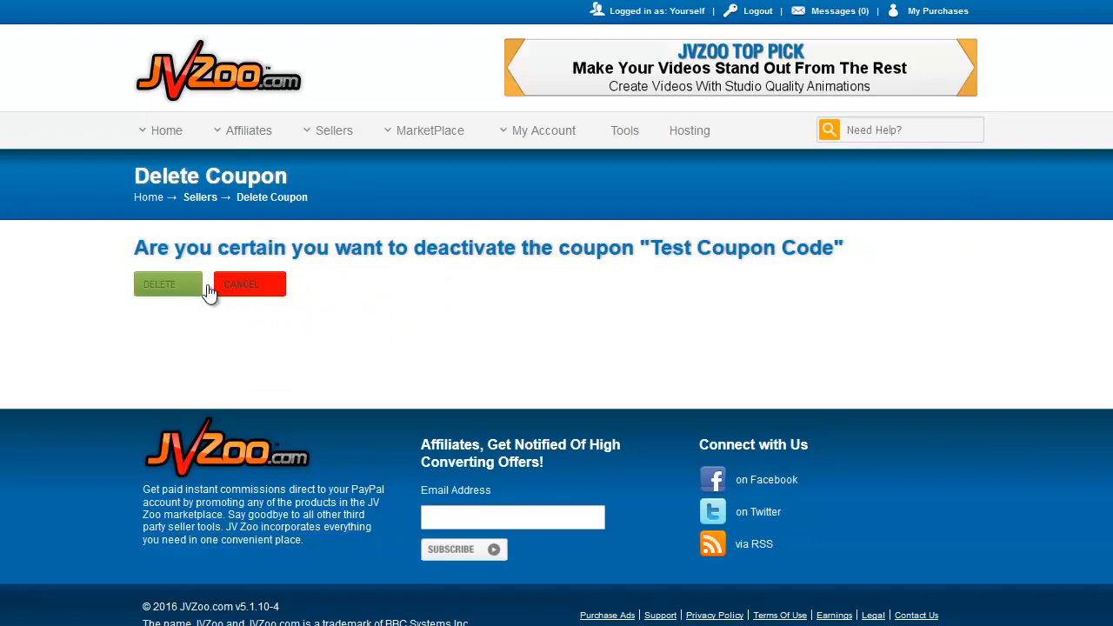
{"action": "left_click", "coordinate": [167, 284]}
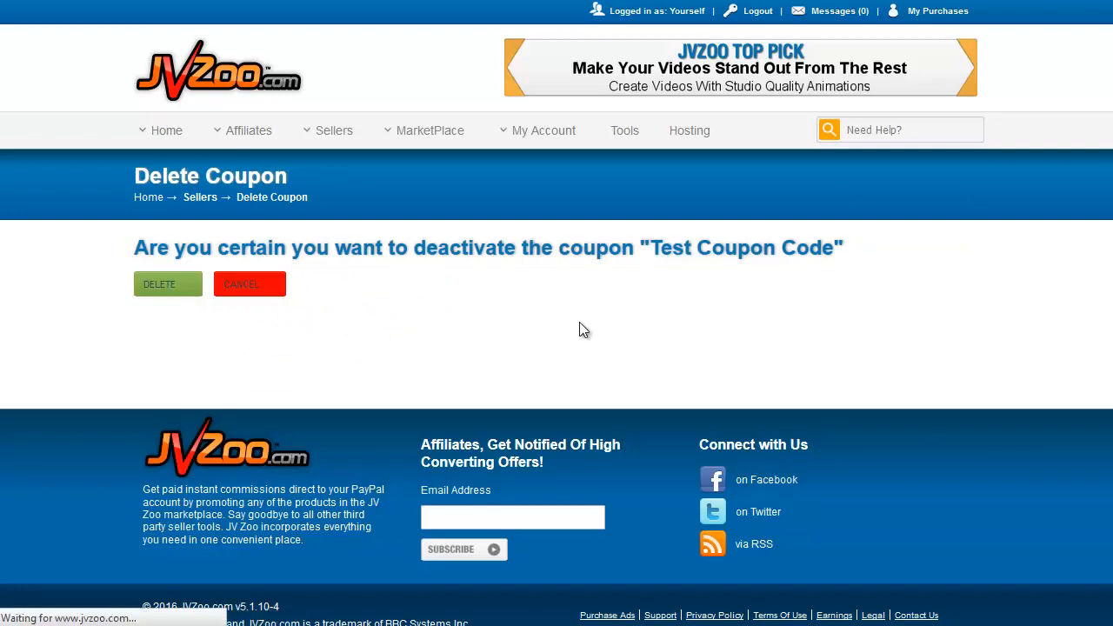